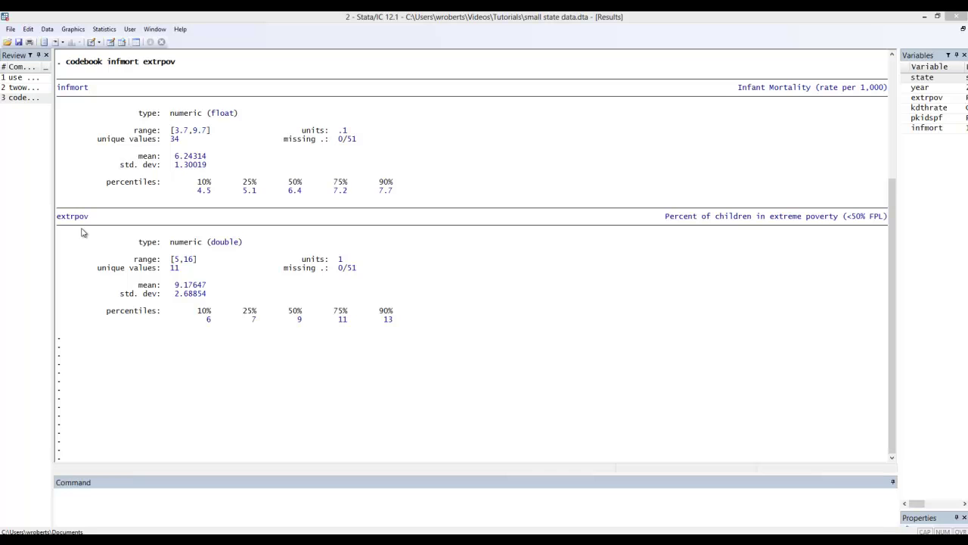
Regress infmort on extrpov through the Linear regression dialog.
{"action": "left_click", "coordinate": [106, 31]}
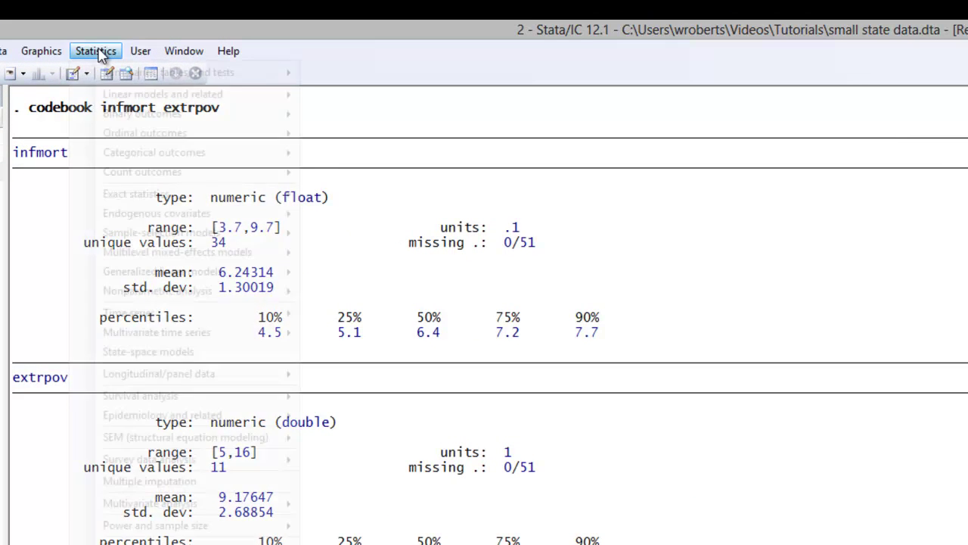
{"action": "mouse_move", "coordinate": [121, 101]}
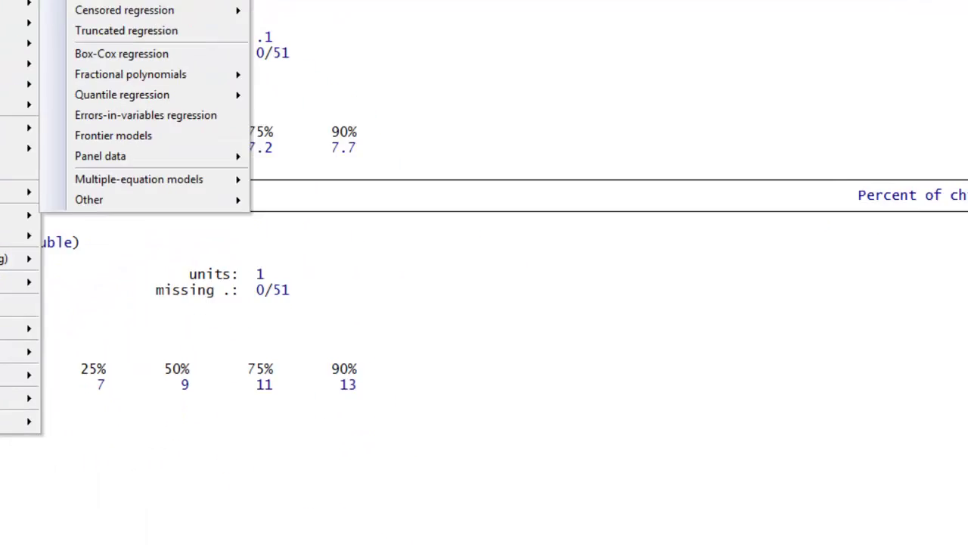
{"action": "left_click", "coordinate": [374, 102]}
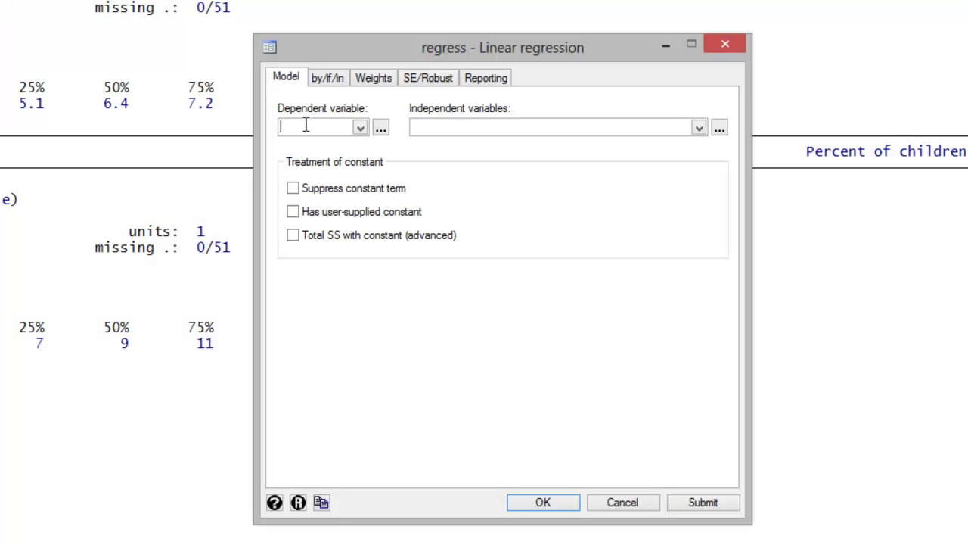
{"action": "type", "text": "infmort"}
{"action": "key", "text": "Tab"}
{"action": "type", "text": "extrpov"}
{"action": "left_click", "coordinate": [522, 501]}
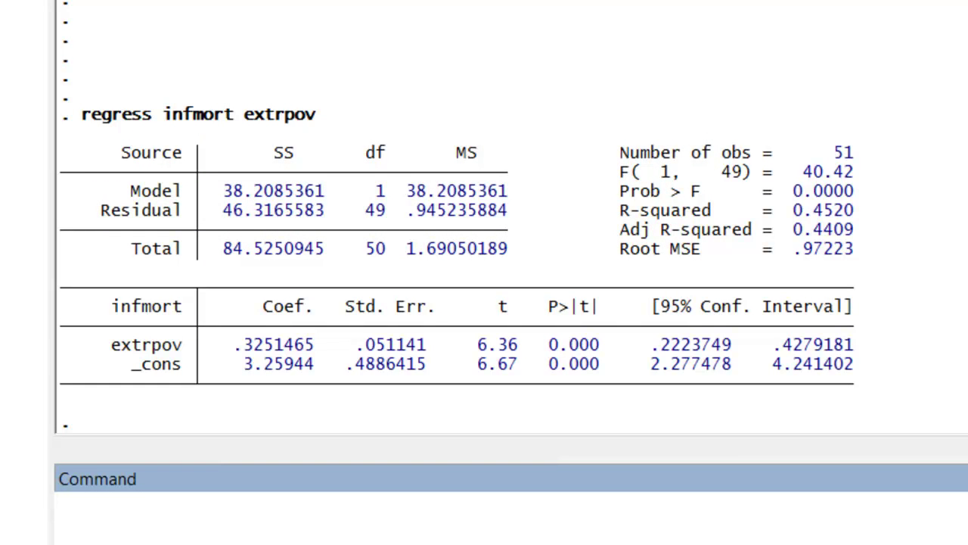
Rerun the twoway command to redraw infmort against extrpov with a fitted line.
{"action": "type", "text": "twoway (scatter infmort extrpov) (lfit infmort extrpov)"}
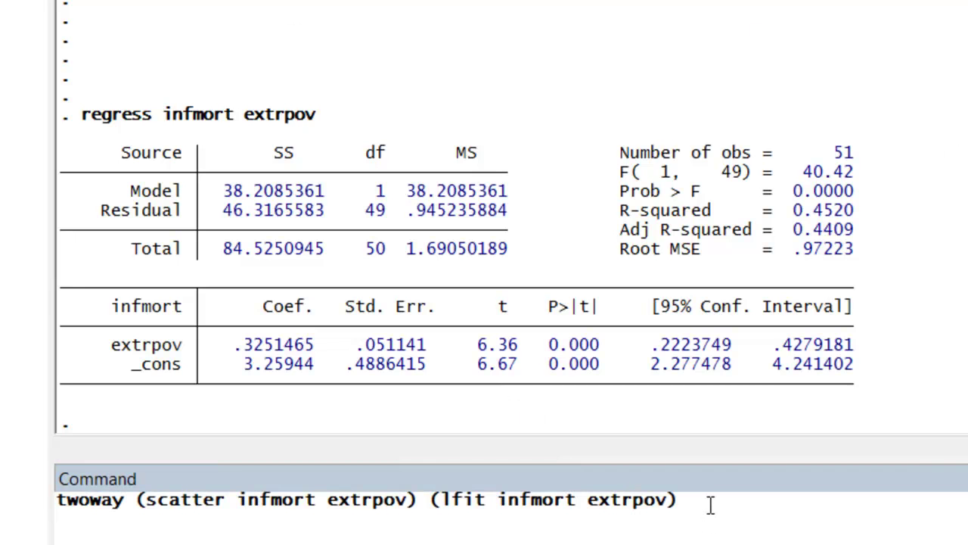
{"action": "key", "text": "Return"}
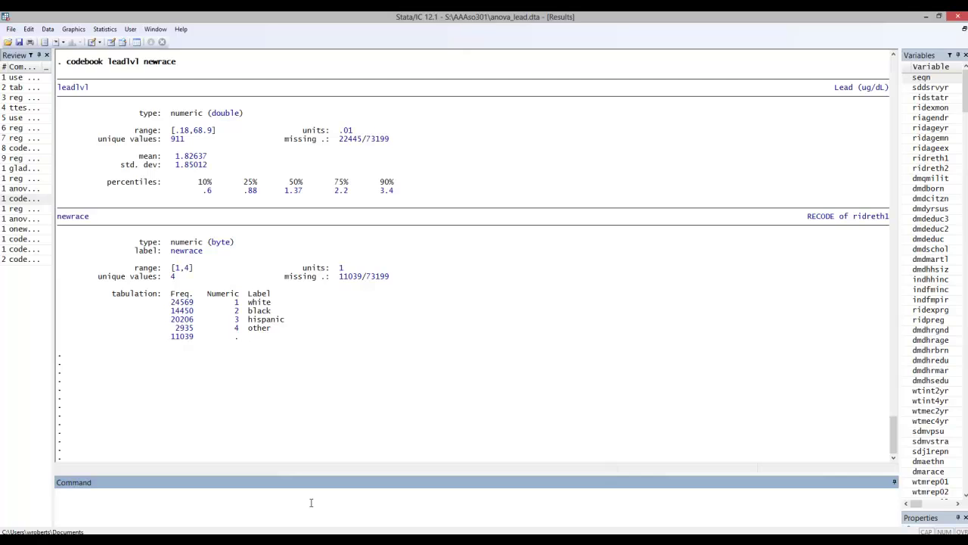
Run 'regress leadlvl female', then rerun it with 'if age<=6'.
{"action": "type", "text": "regre"}
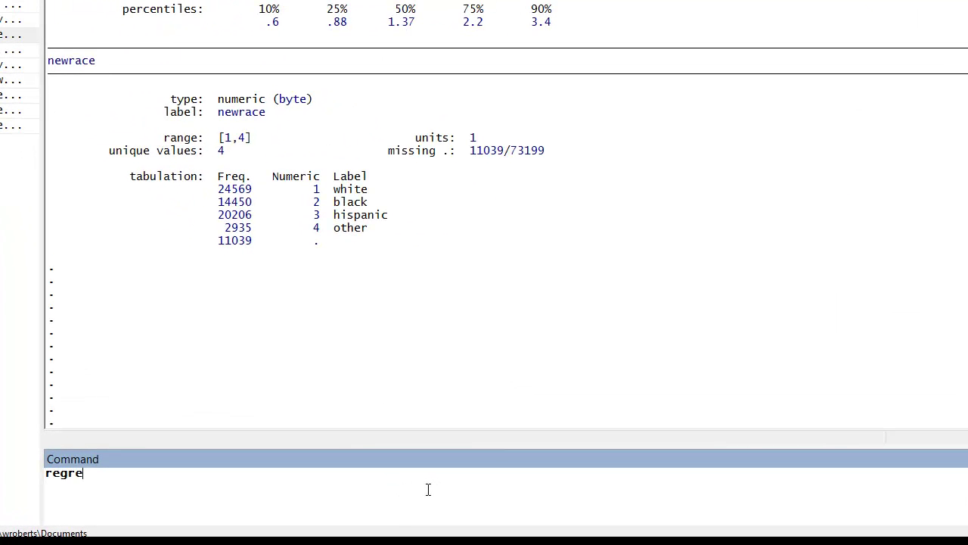
{"action": "type", "text": "ss leadlvl female"}
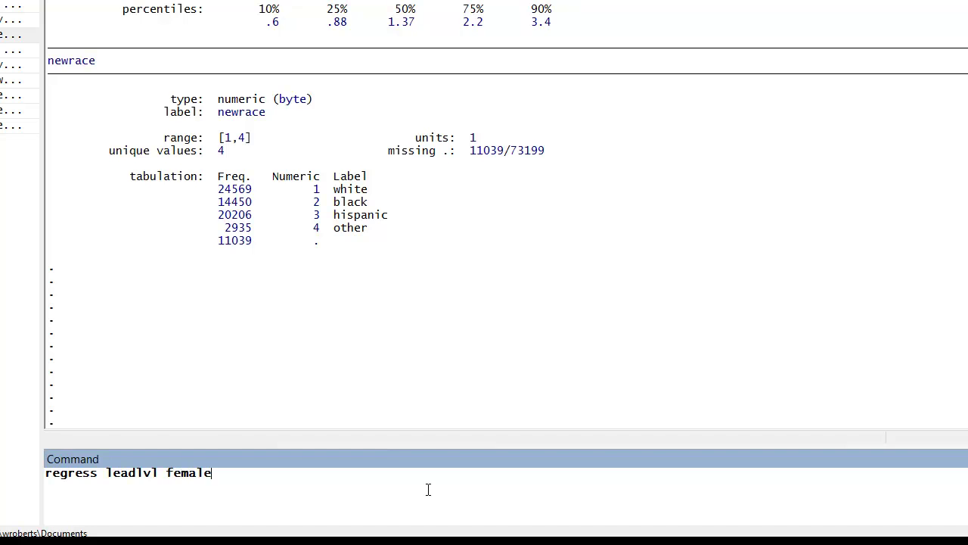
{"action": "key", "text": "Return"}
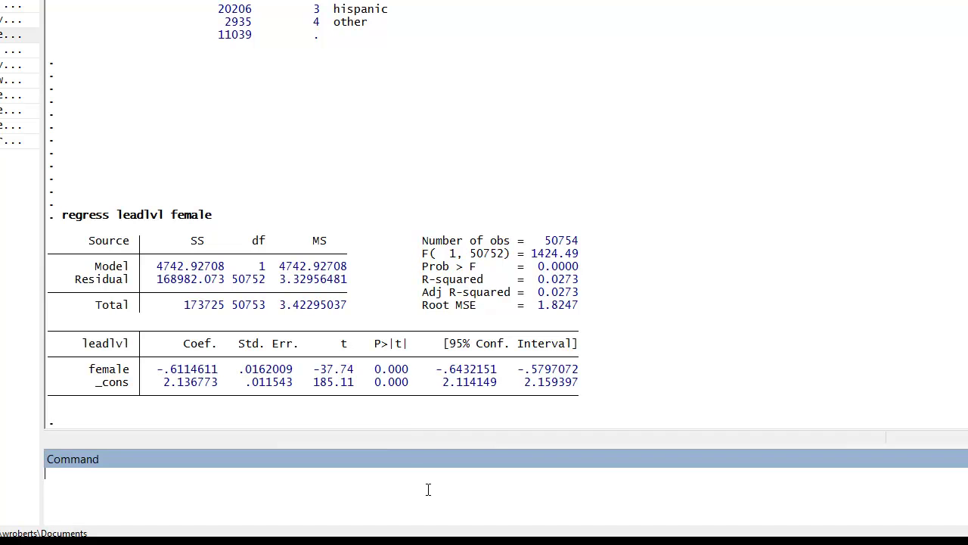
{"action": "left_click", "coordinate": [30, 142]}
{"action": "left_click", "coordinate": [253, 473]}
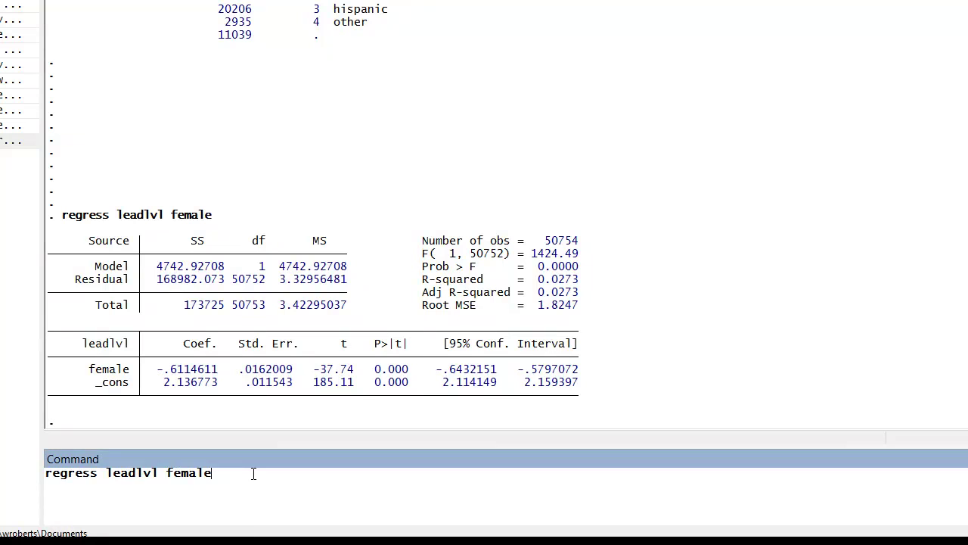
{"action": "type", "text": "if age<=6"}
{"action": "key", "text": "Return"}
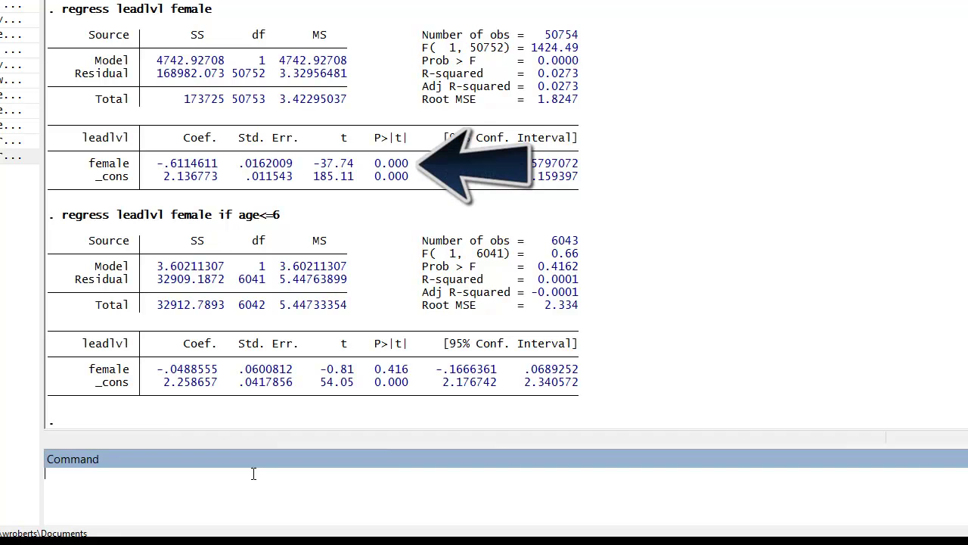
{"action": "left_click_drag", "start_coordinate": [156, 162], "coordinate": [403, 168]}
{"action": "left_click", "coordinate": [172, 169]}
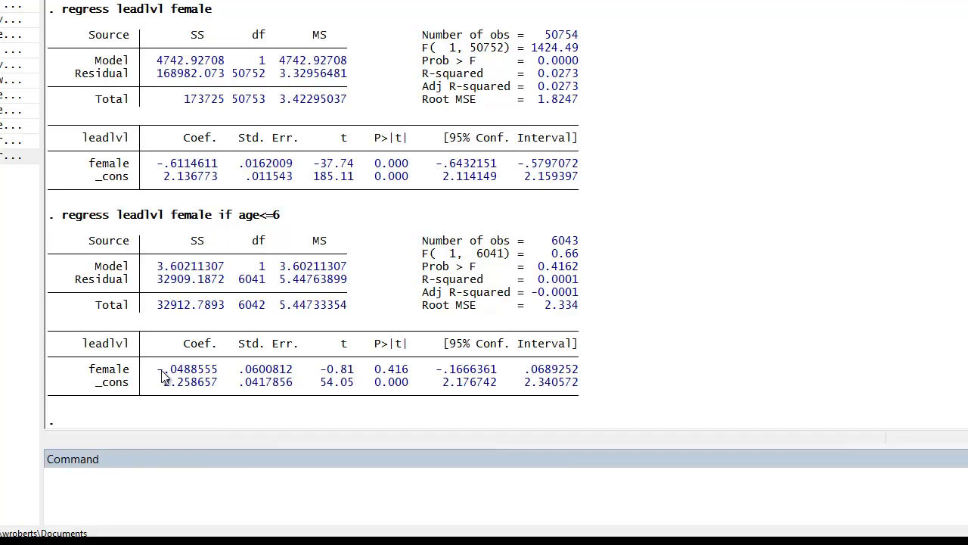
{"action": "left_click_drag", "start_coordinate": [160, 370], "coordinate": [202, 372]}
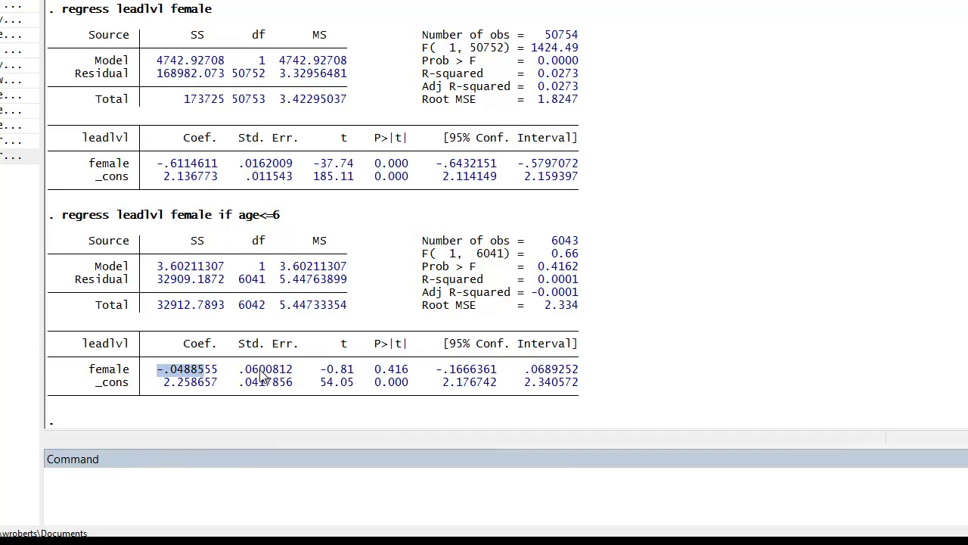
{"action": "left_click_drag", "start_coordinate": [376, 371], "coordinate": [404, 376]}
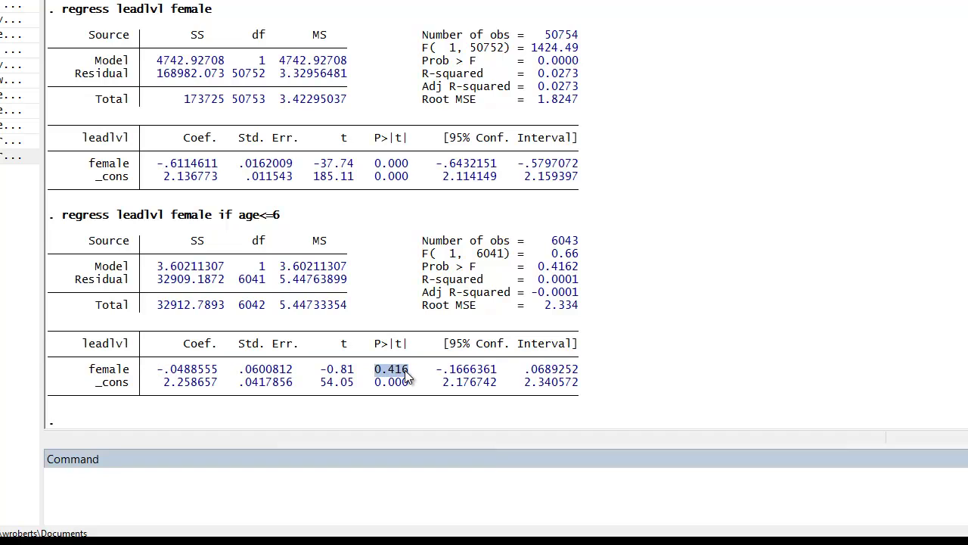
{"action": "left_click", "coordinate": [409, 377]}
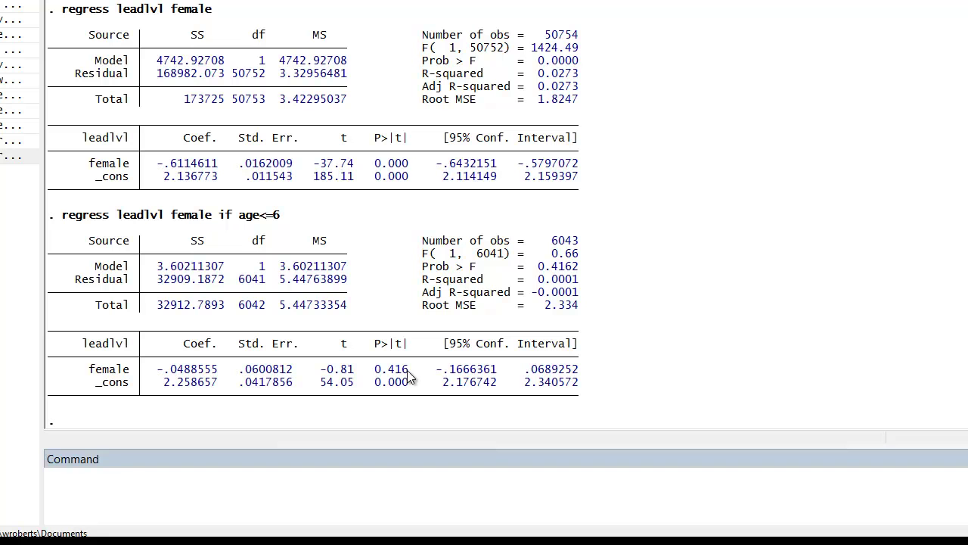
Run 'codebook newrace' to list counts for white, black, hispanic, other and missing.
{"action": "type", "text": "codeboo"}
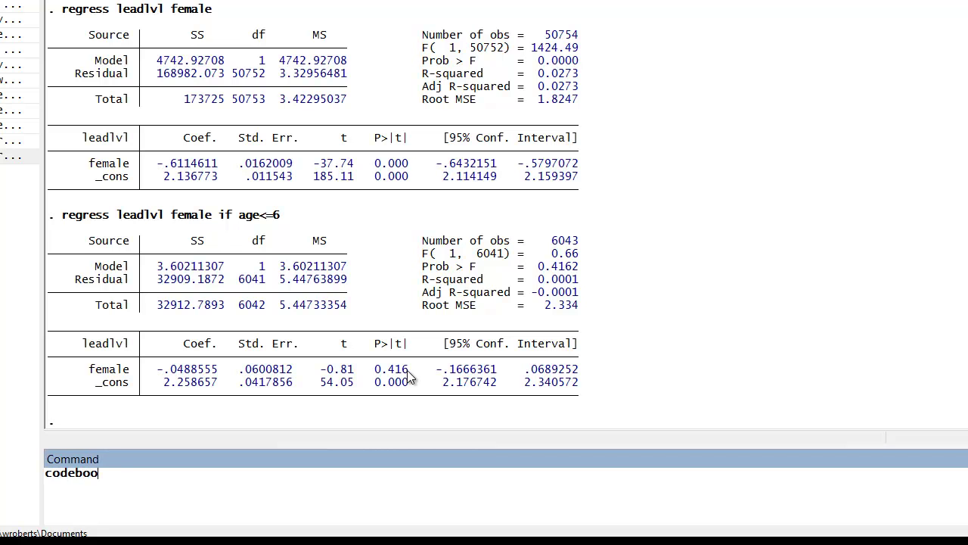
{"action": "type", "text": "k newrace"}
{"action": "key", "text": "Return"}
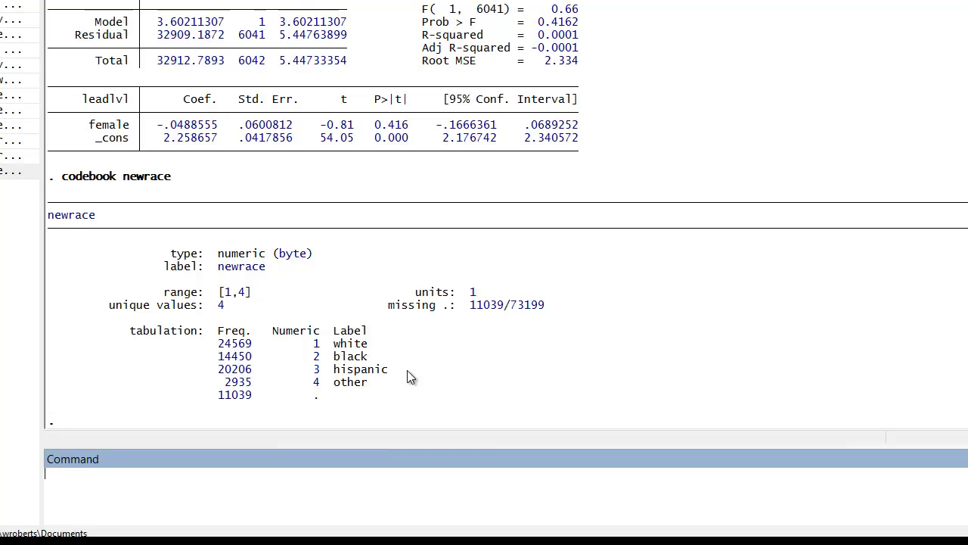
Run 'regress leadlvl i.newrace', correcting a typo in the variable name.
{"action": "type", "text": "regress leadl"}
{"action": "key", "text": "BackSpace"}
{"action": "key", "text": "BackSpace"}
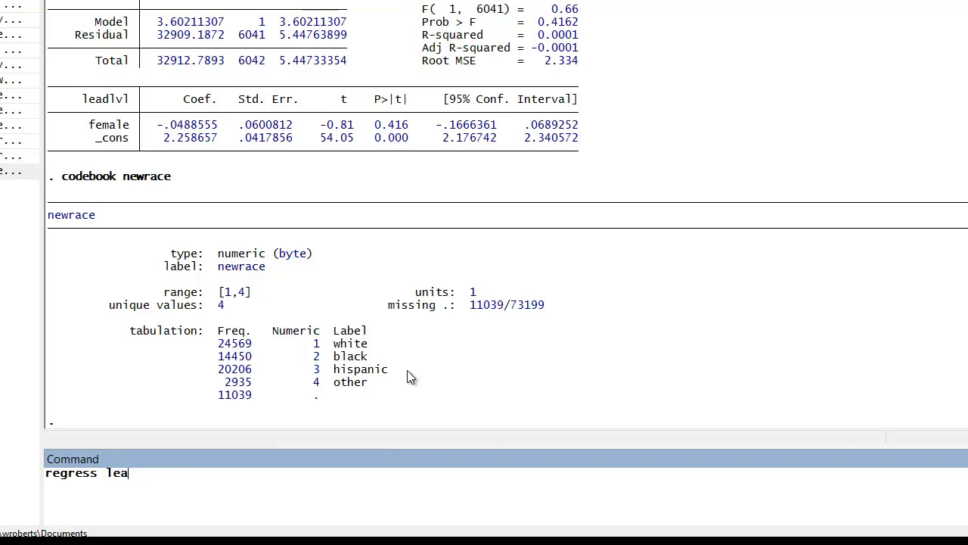
{"action": "type", "text": "dlvl i.newrace"}
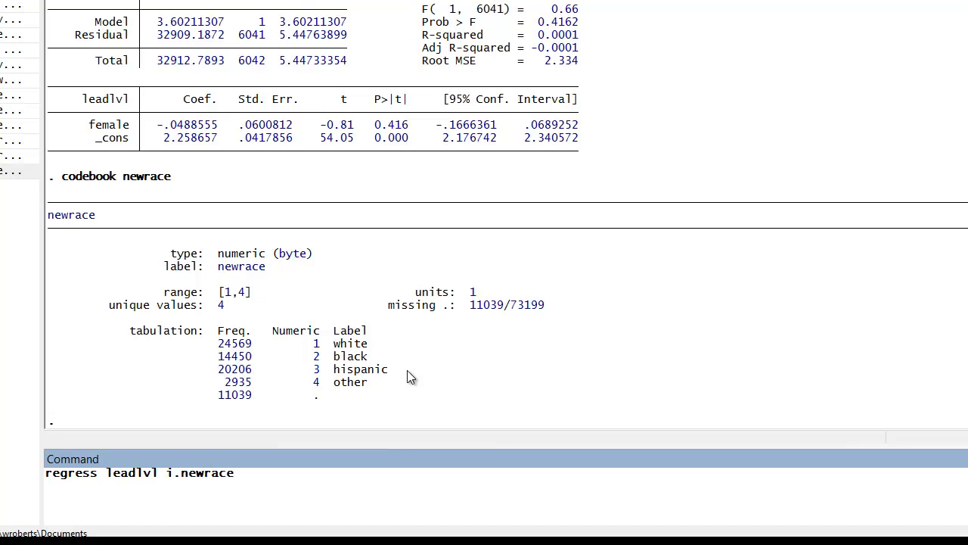
{"action": "key", "text": "Return"}
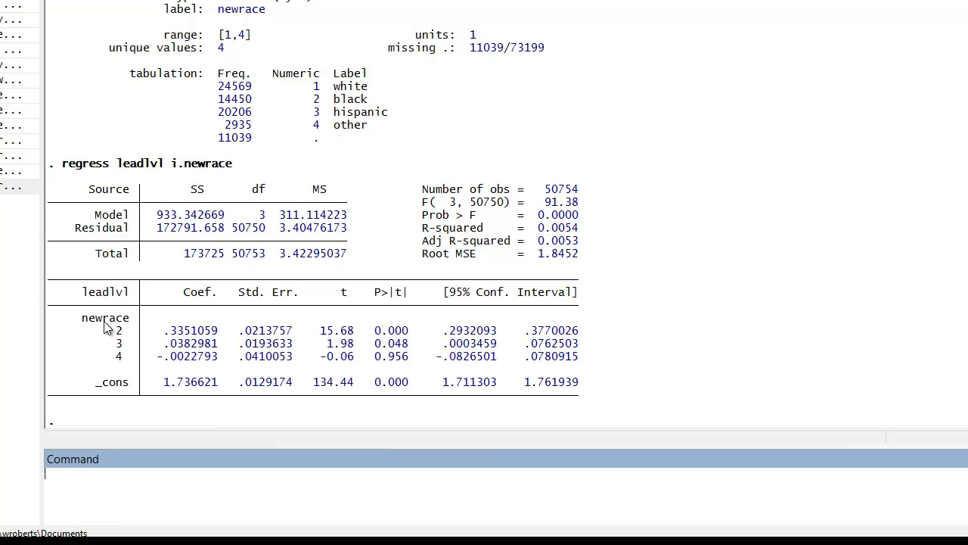
Highlight the newrace 2, 3 and 4 coefficients and p-values, ending on 0.956.
{"action": "left_click_drag", "start_coordinate": [334, 87], "coordinate": [351, 92]}
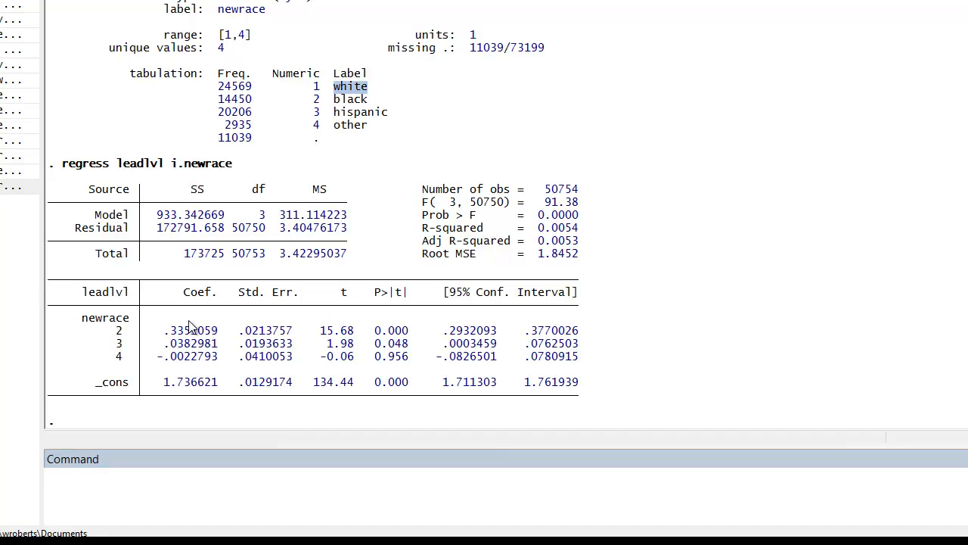
{"action": "left_click", "coordinate": [178, 338]}
{"action": "left_click_drag", "start_coordinate": [165, 331], "coordinate": [216, 333]}
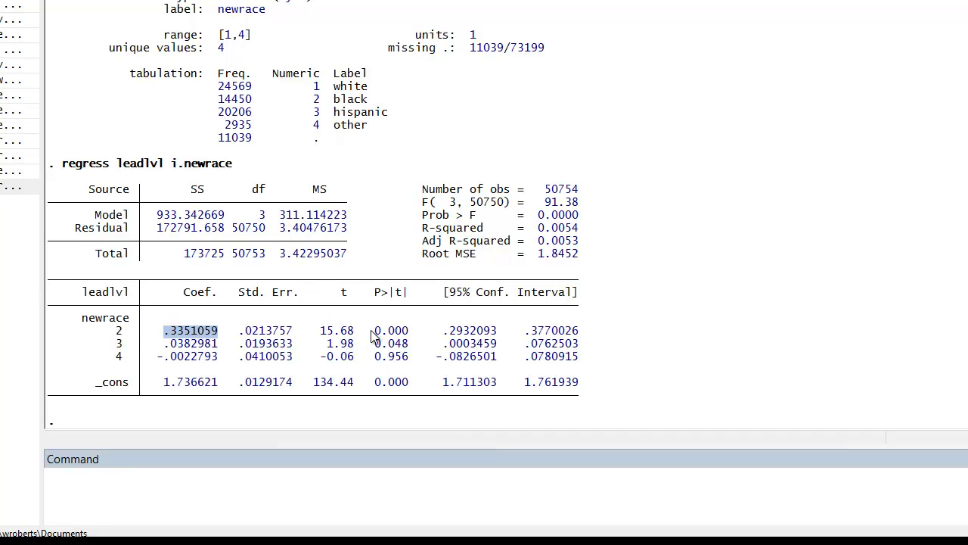
{"action": "left_click_drag", "start_coordinate": [368, 330], "coordinate": [415, 340]}
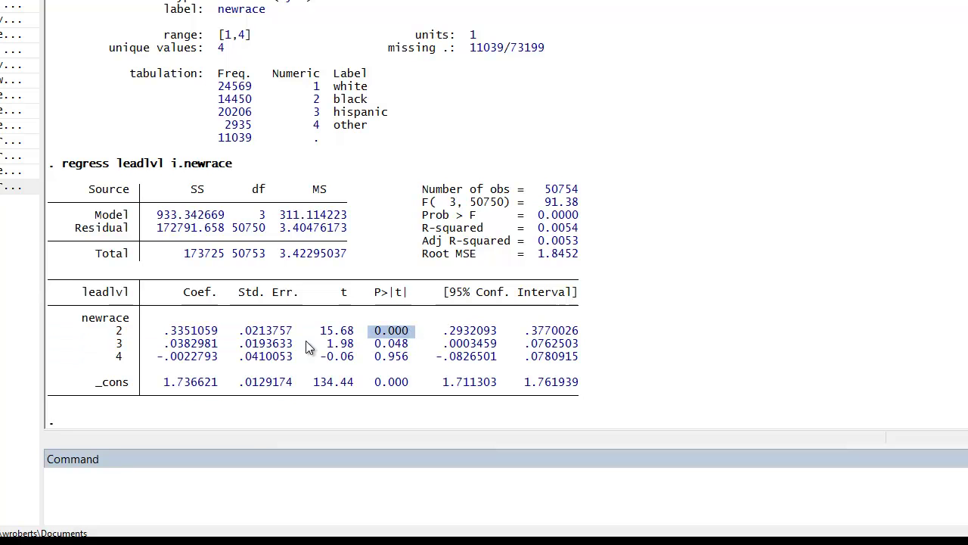
{"action": "left_click", "coordinate": [168, 340]}
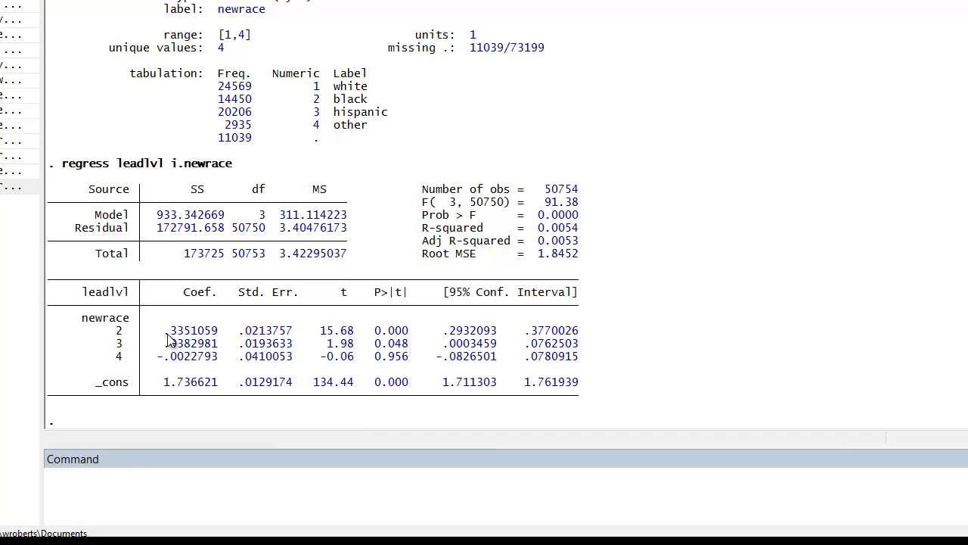
{"action": "left_click_drag", "start_coordinate": [164, 342], "coordinate": [408, 348]}
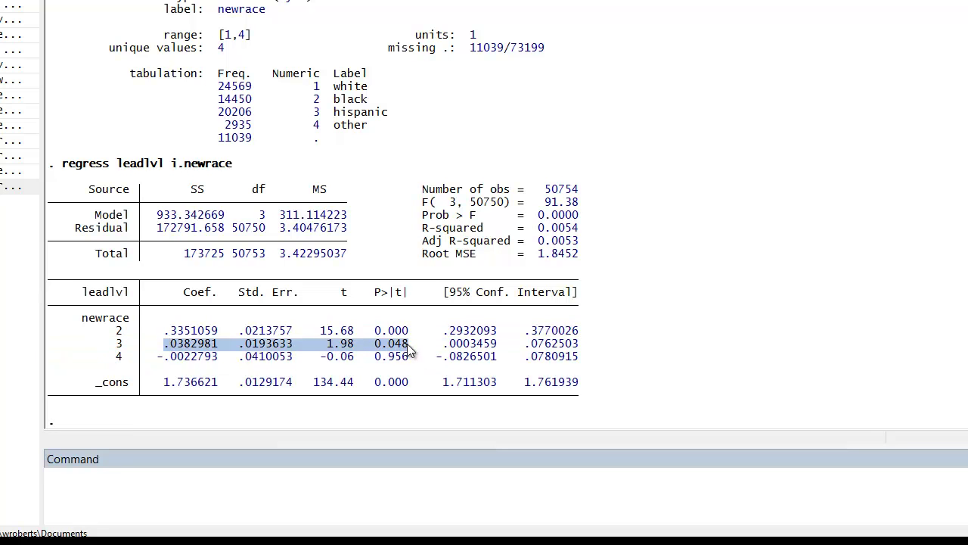
{"action": "left_click", "coordinate": [167, 354]}
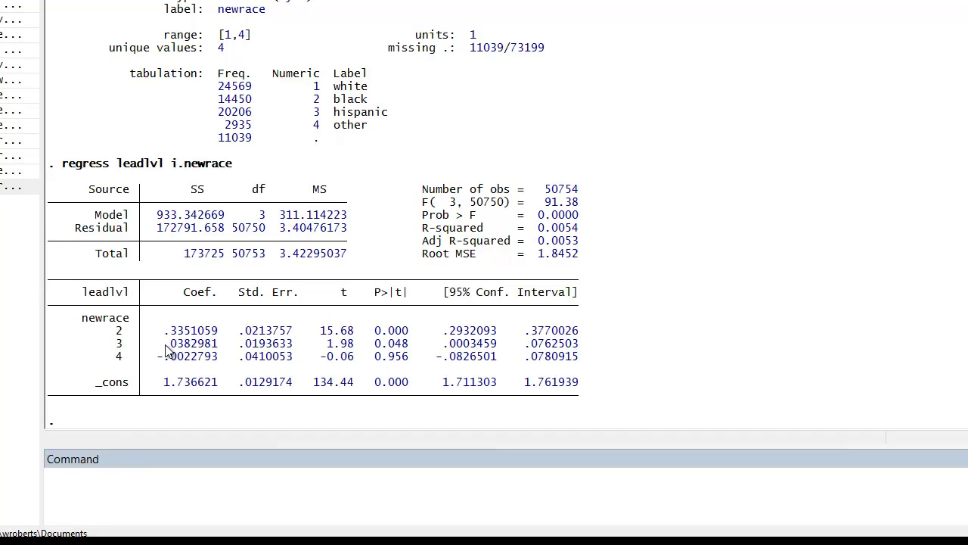
{"action": "left_click_drag", "start_coordinate": [368, 358], "coordinate": [403, 364]}
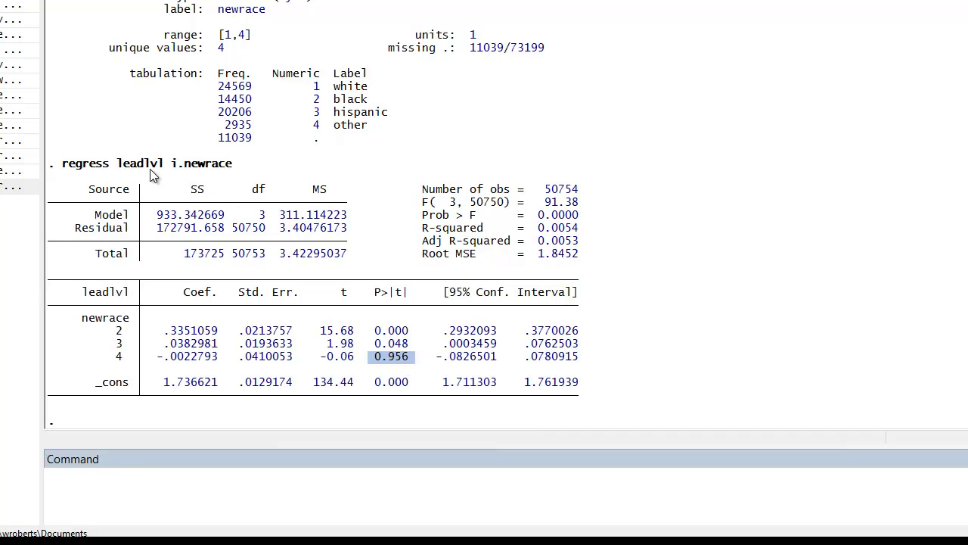
Run 'regress leadlvl ib3.newrace' with hispanic as the base category.
{"action": "left_click", "coordinate": [15, 187]}
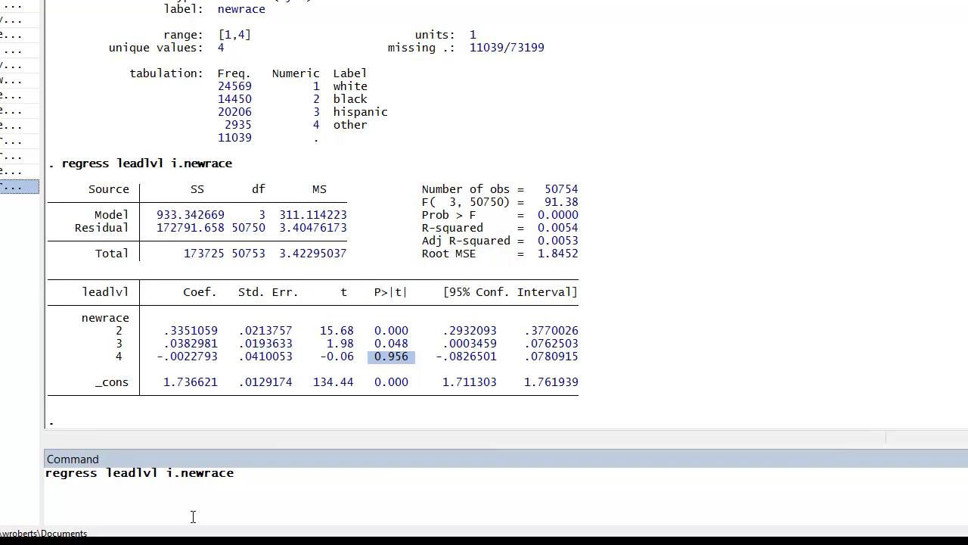
{"action": "left_click", "coordinate": [176, 470]}
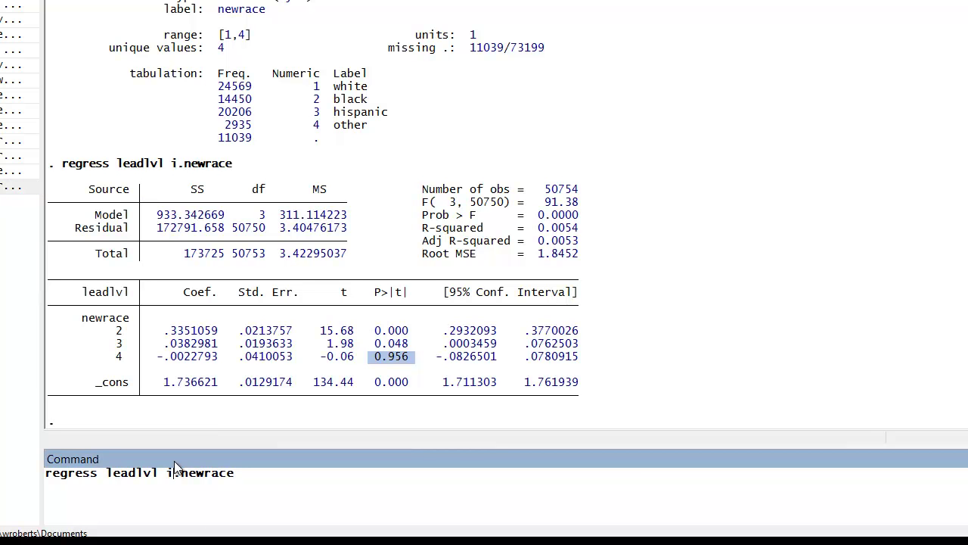
{"action": "type", "text": "b"}
{"action": "type", "text": "3"}
{"action": "key", "text": "Return"}
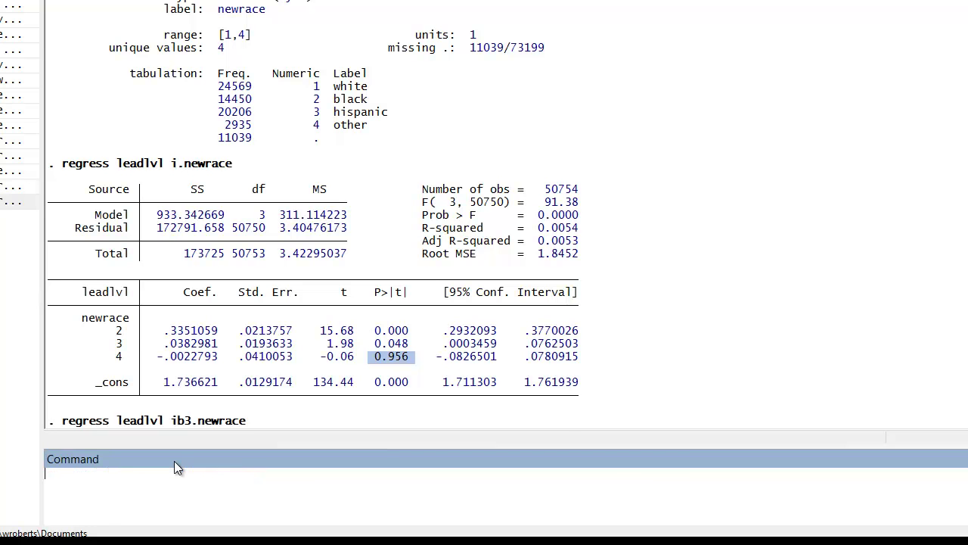